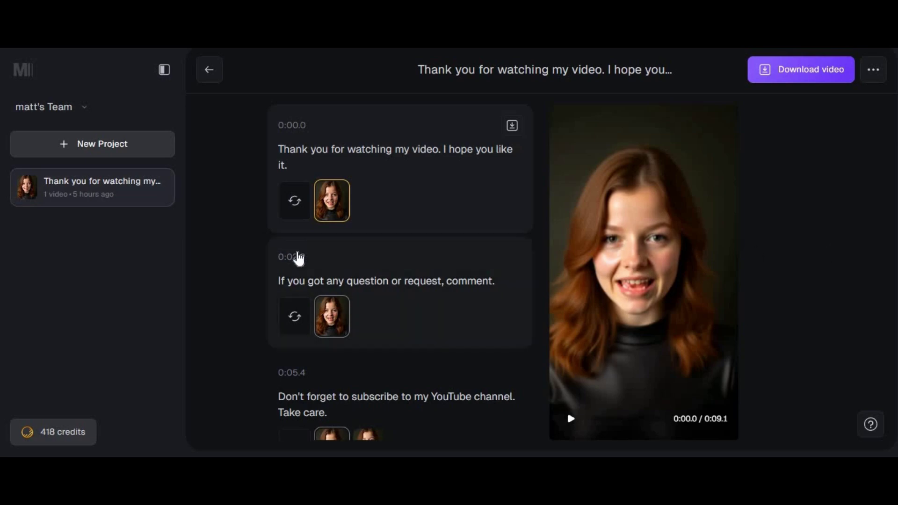
# Play the finished 9.1-second thank-you video of the red-haired woman
pyautogui.scroll(-1, 300, 259)
pyautogui.scroll(1, 300, 259)
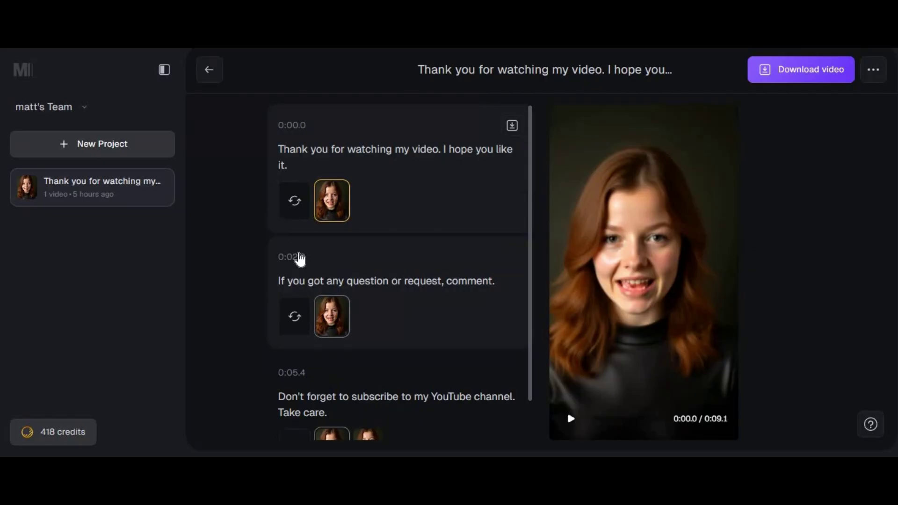
pyautogui.click(570, 418)
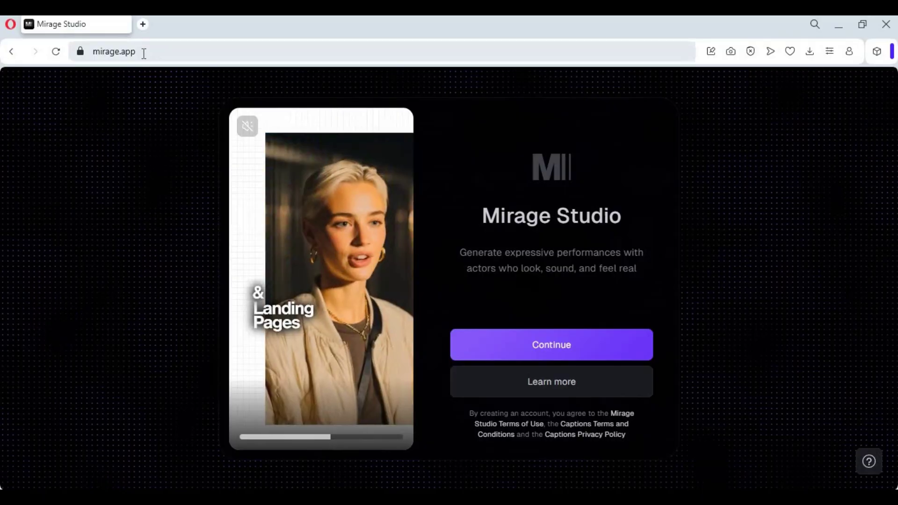
# Sign in to Mirage Studio with a Google account, approve sharing, and accept the terms
pyautogui.click(144, 53)
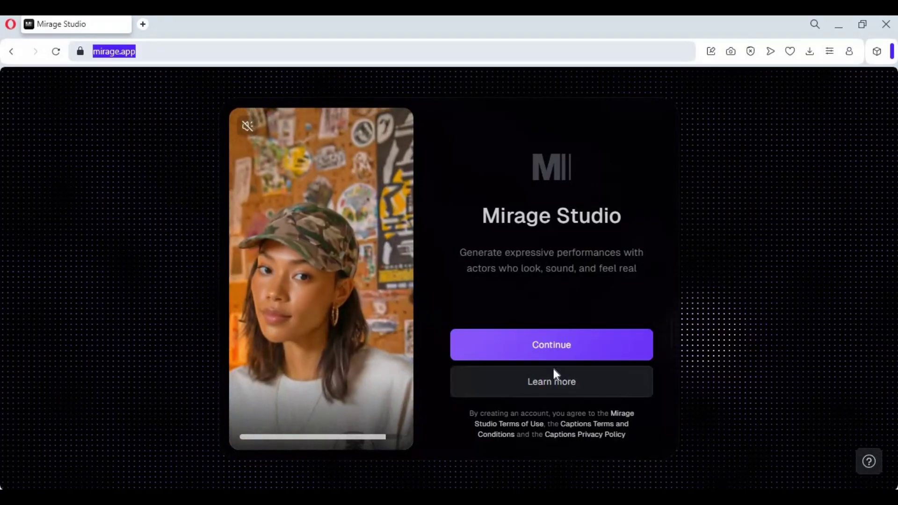
pyautogui.click(592, 357)
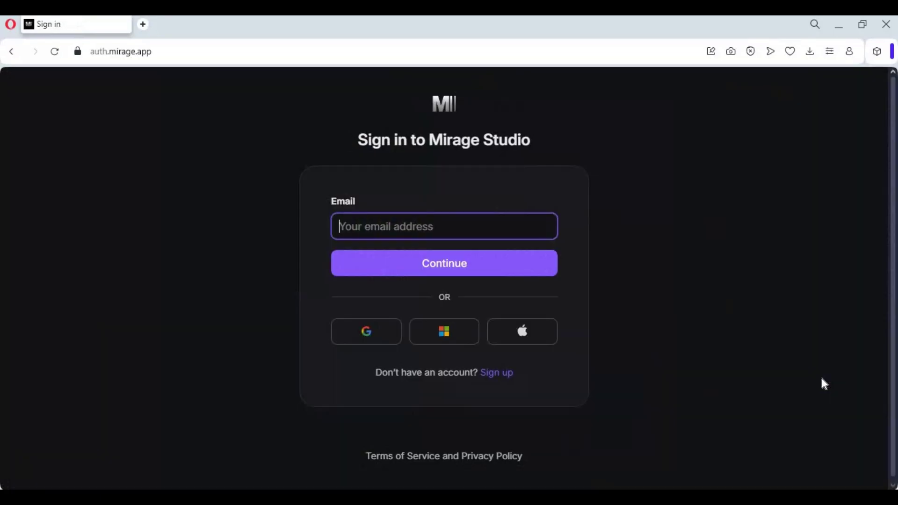
pyautogui.click(365, 332)
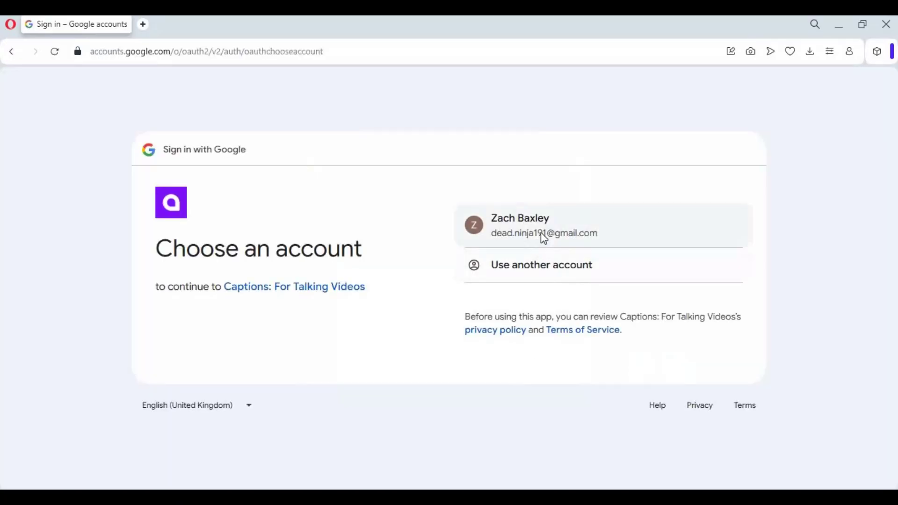
pyautogui.click(544, 237)
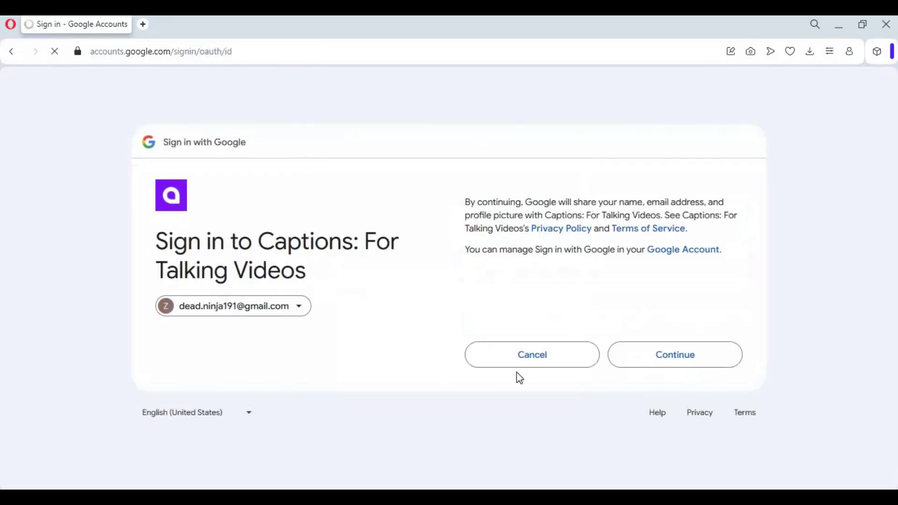
pyautogui.click(706, 357)
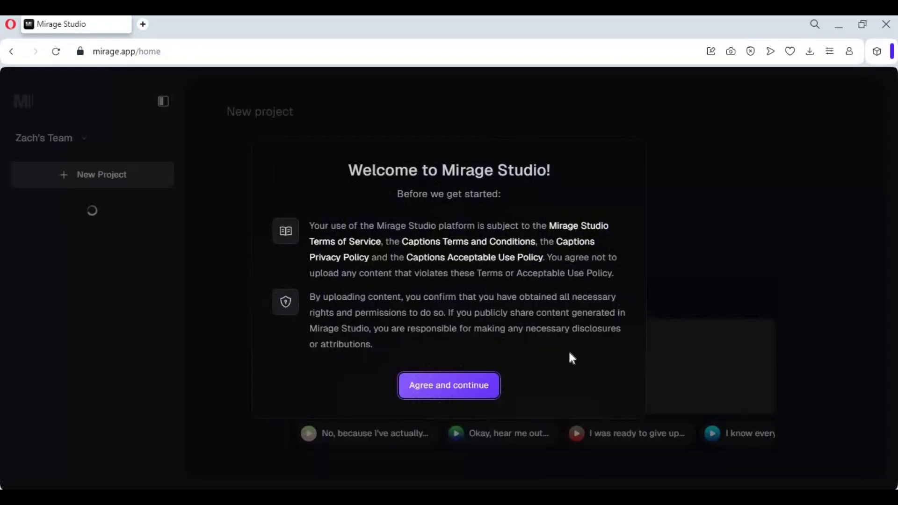
pyautogui.click(452, 386)
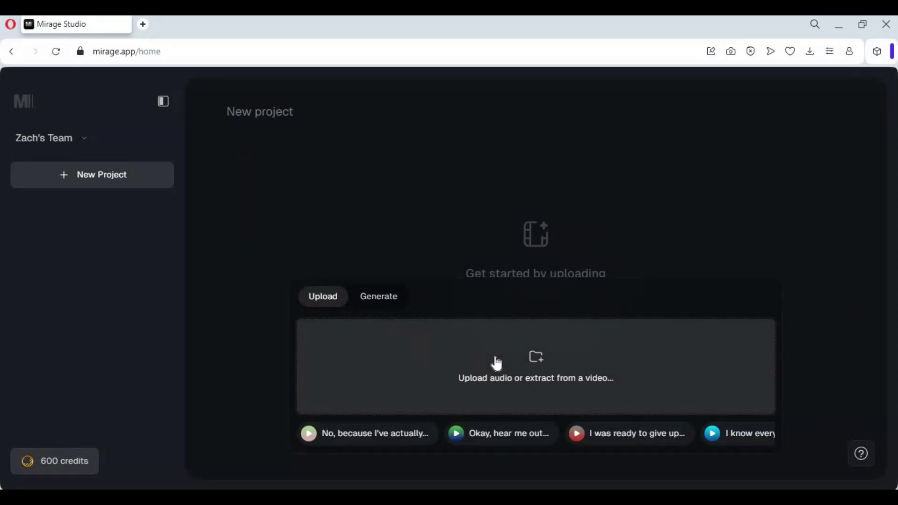
# Switch to script-based audio and pick the Kayla voice after previewing Lea and John
pyautogui.click(377, 296)
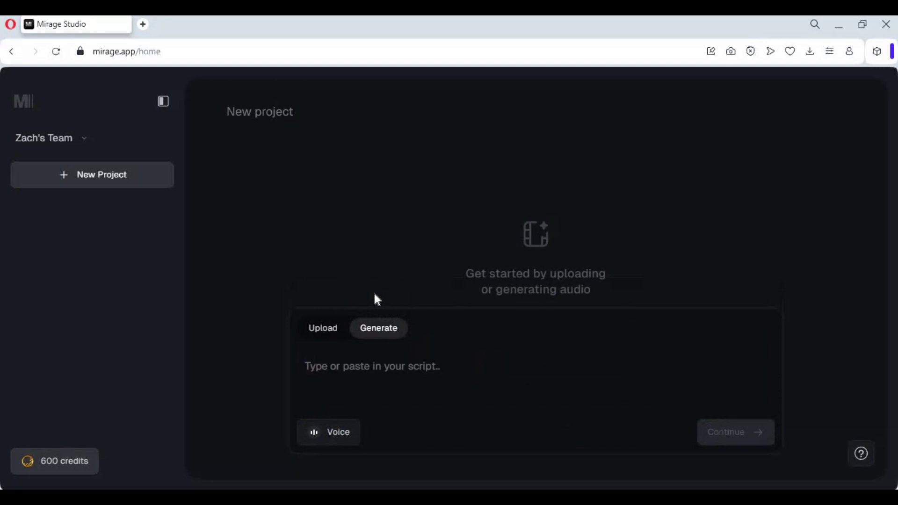
pyautogui.click(347, 438)
pyautogui.scroll(-15, 176, 287)
pyautogui.scroll(-5, 176, 288)
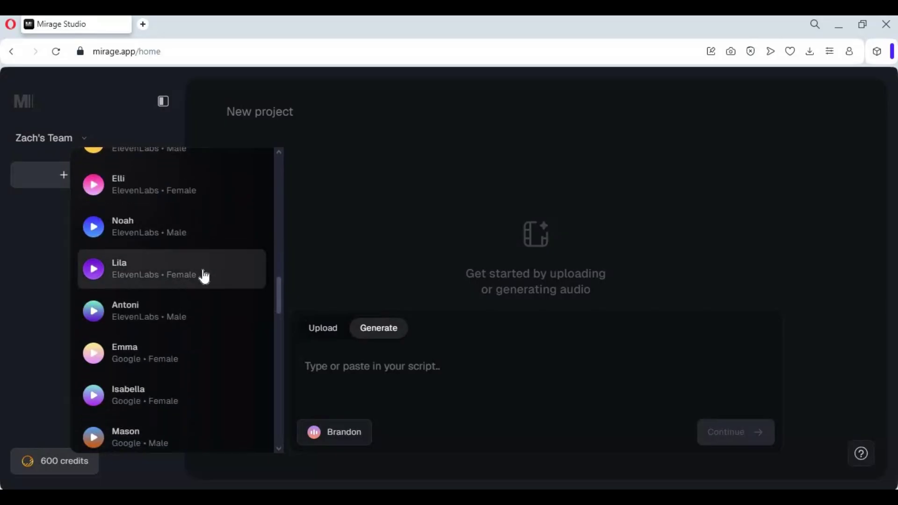
pyautogui.scroll(20, 201, 276)
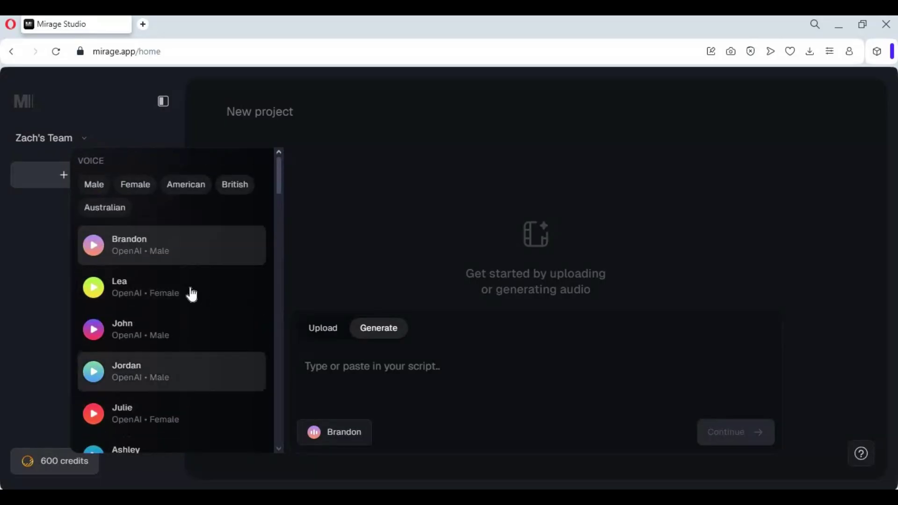
pyautogui.click(191, 294)
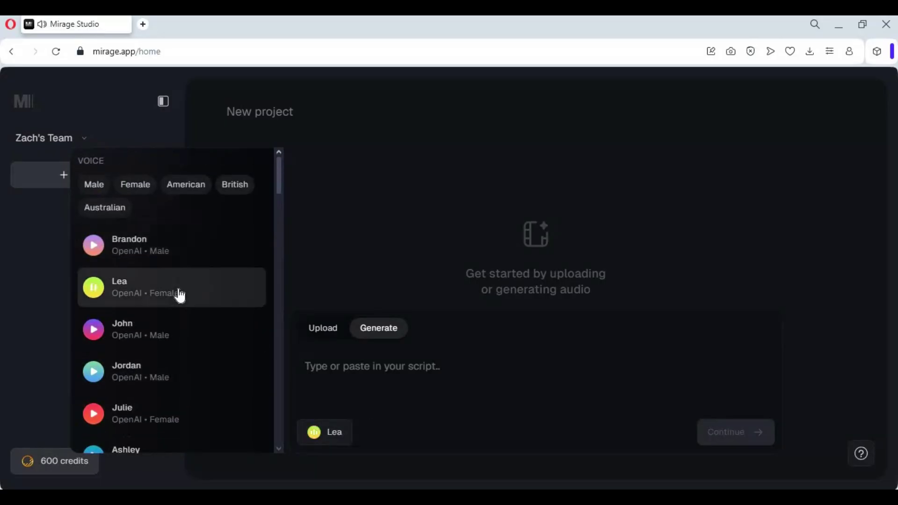
pyautogui.click(148, 338)
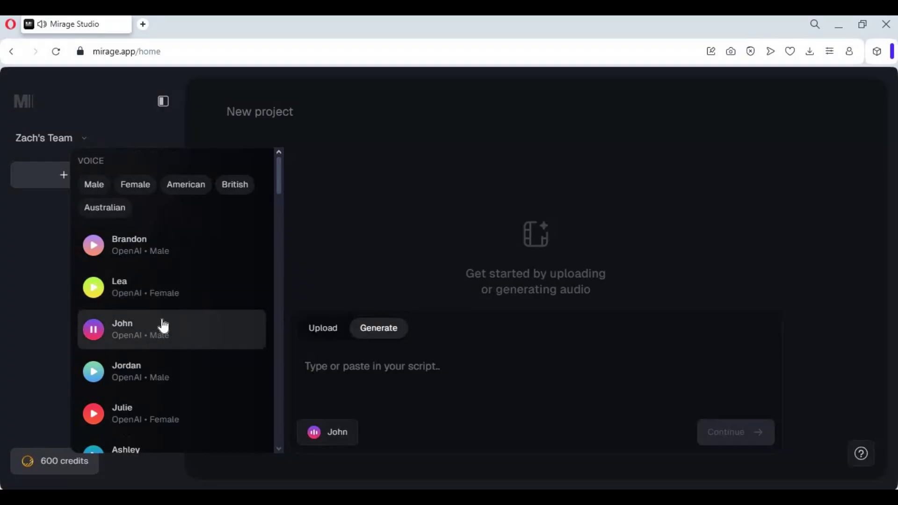
pyautogui.scroll(-5, 159, 325)
pyautogui.click(149, 351)
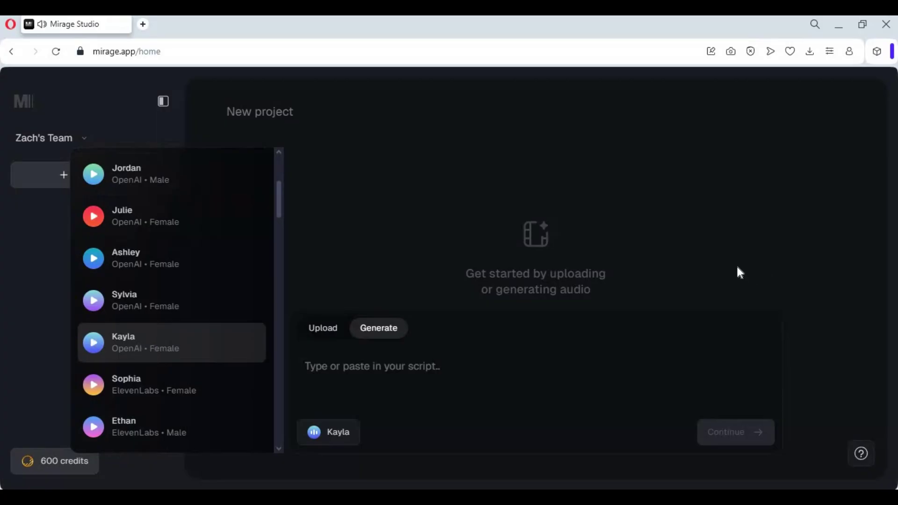
pyautogui.click(422, 357)
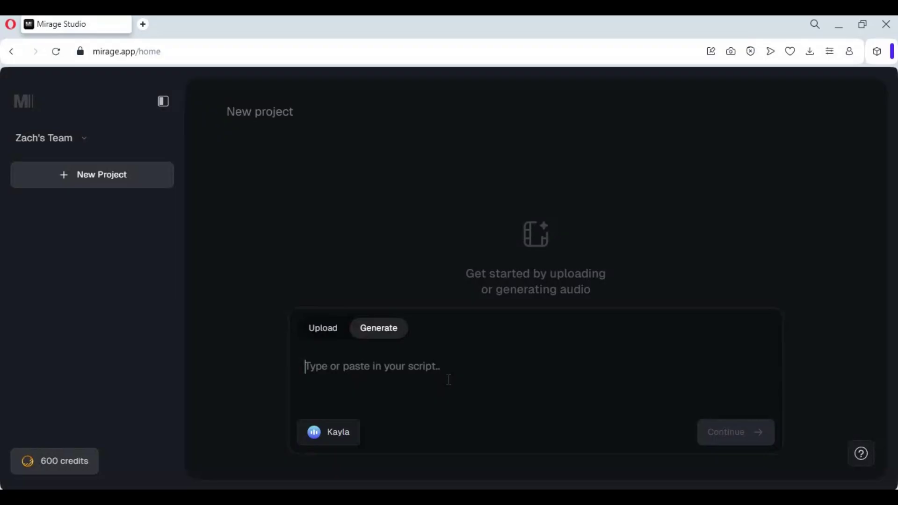
# Enter the thank-you script asking for questions, comments and subscribes, then proceed with the 9.4-second audio
pyautogui.write('tha')
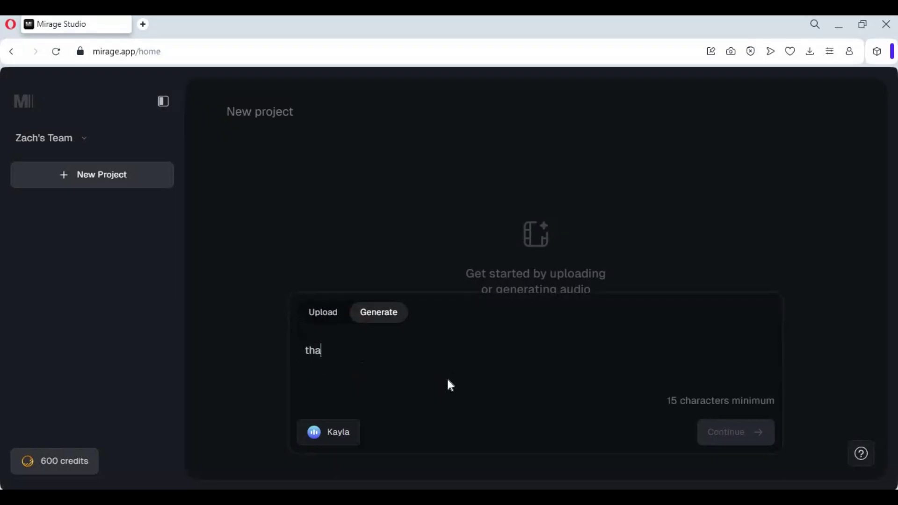
pyautogui.write('nk you for watch')
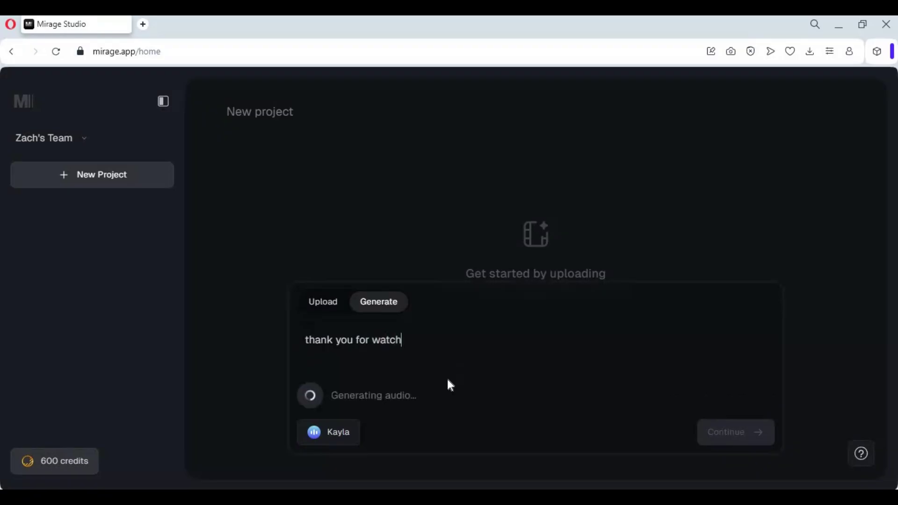
pyautogui.write('ing my video i h')
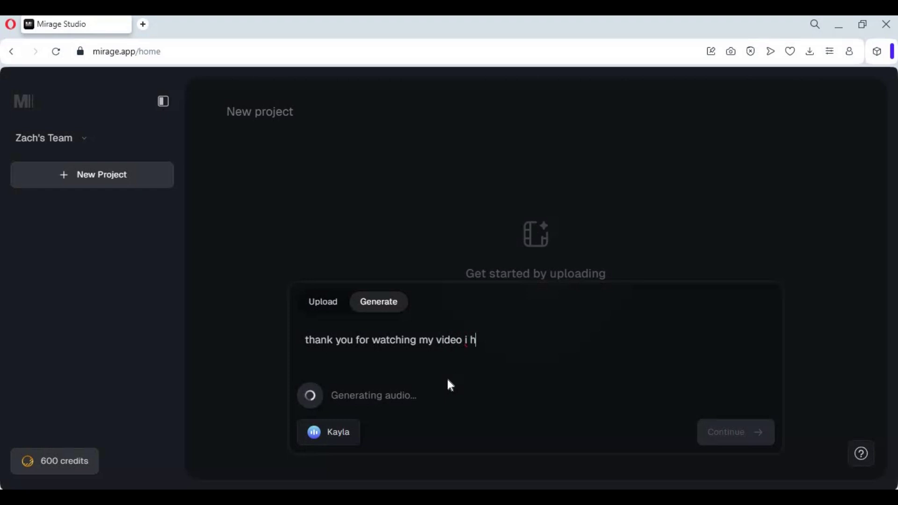
pyautogui.write('ope you like it ')
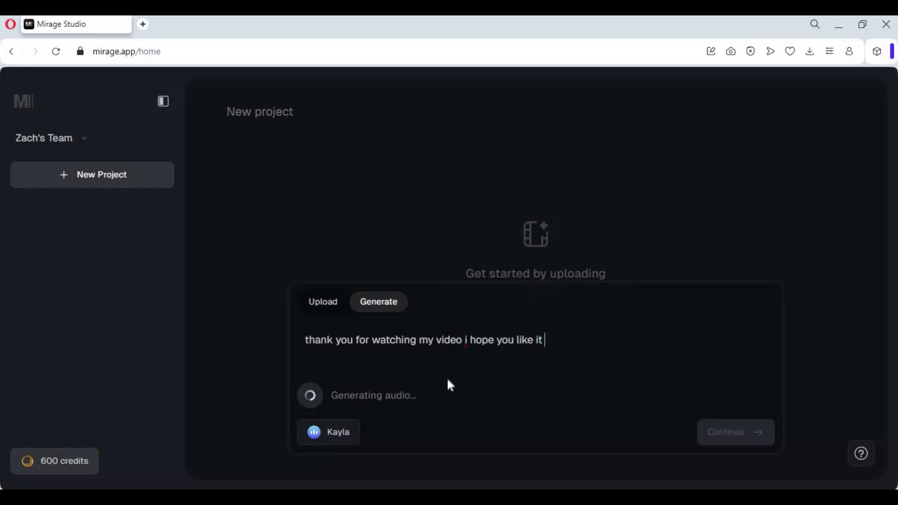
pyautogui.write('. if you got any question o')
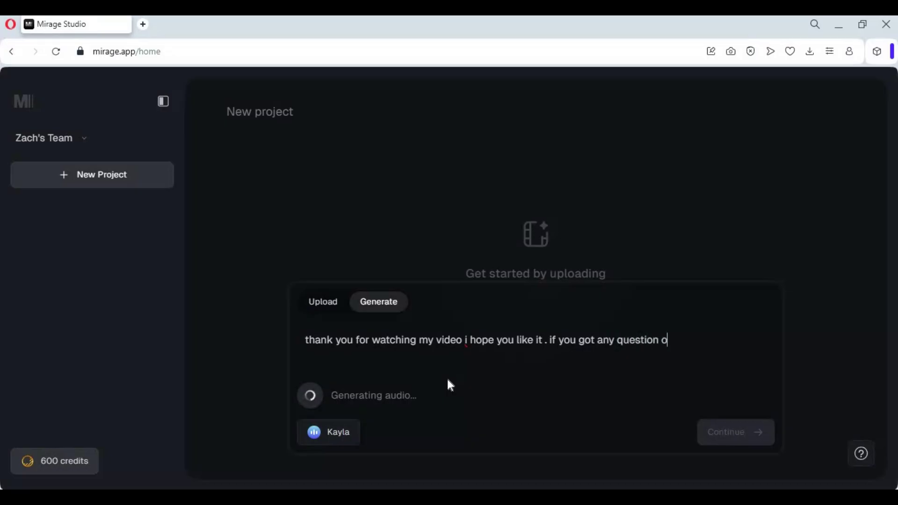
pyautogui.write('r request comment . dont f')
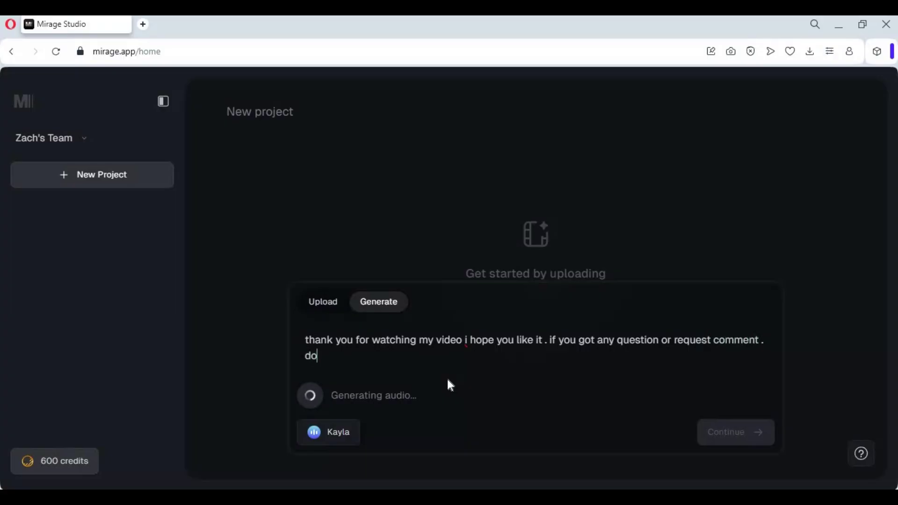
pyautogui.write('orget to su')
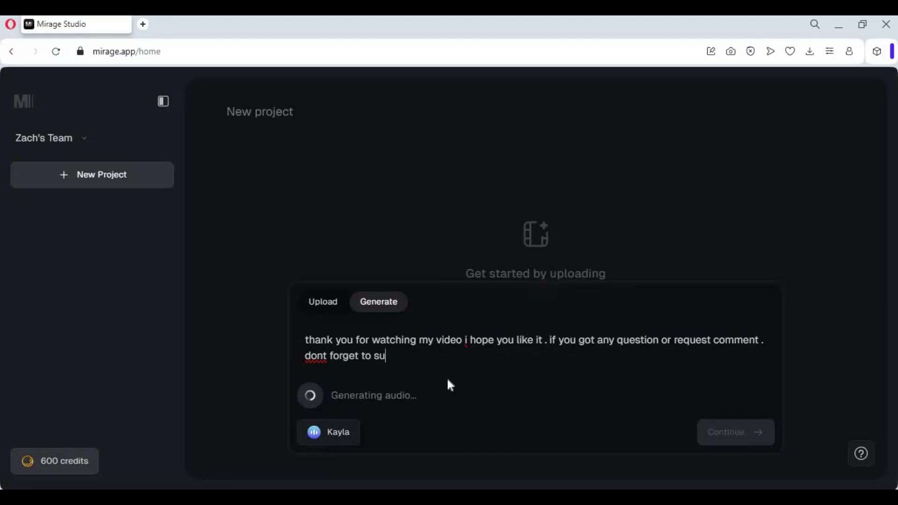
pyautogui.write('bscribe to my y')
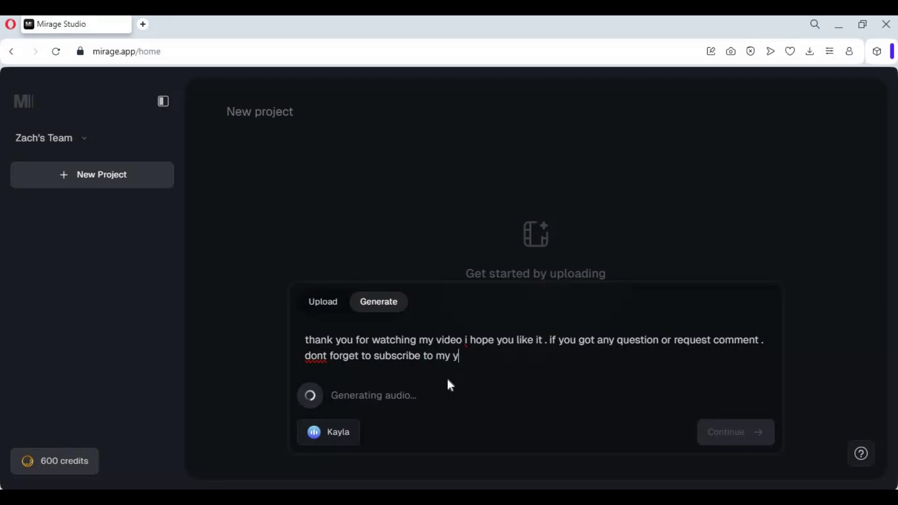
pyautogui.write('outube channel ')
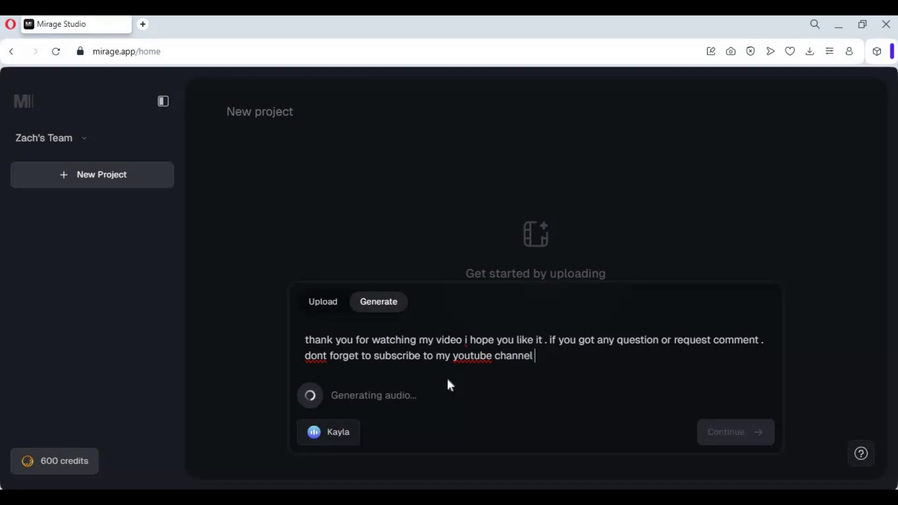
pyautogui.write('. take care')
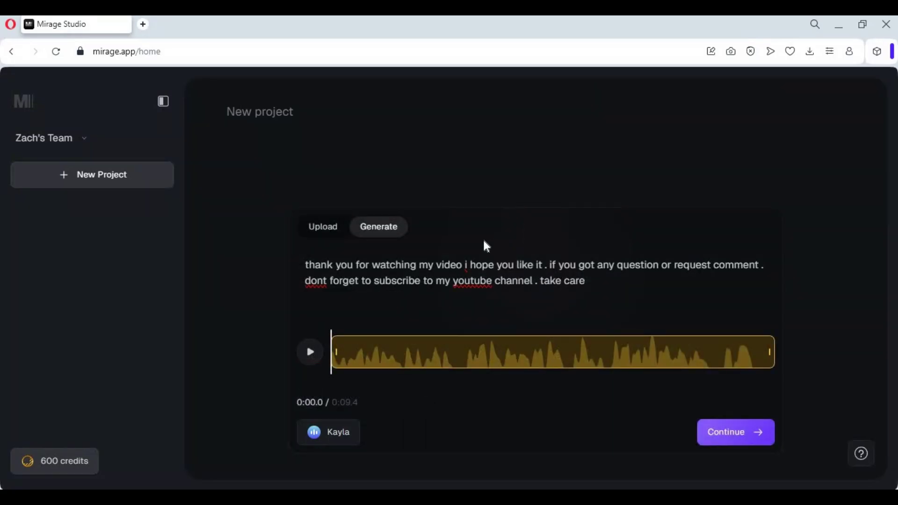
pyautogui.click(746, 435)
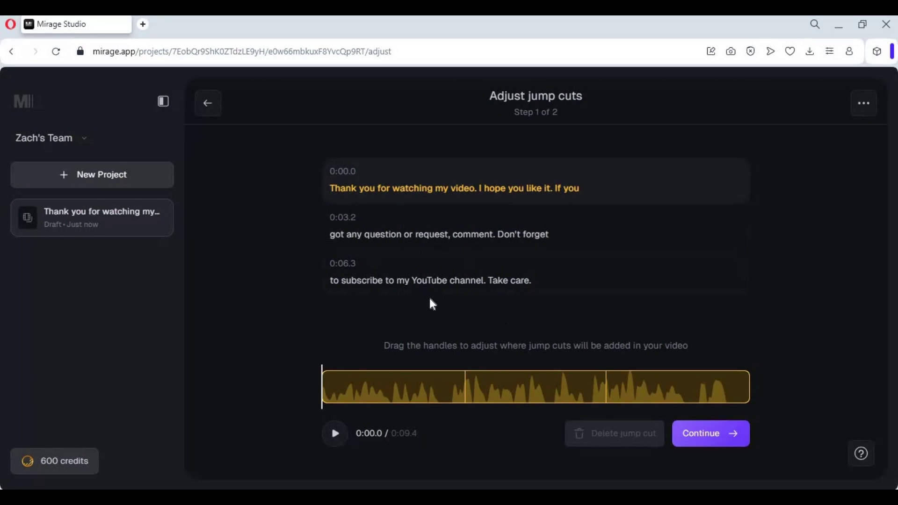
# Keep the jump cuts at 0:00.0, 0:03.2 and 0:06.3 and continue to actor auditions
pyautogui.click(722, 436)
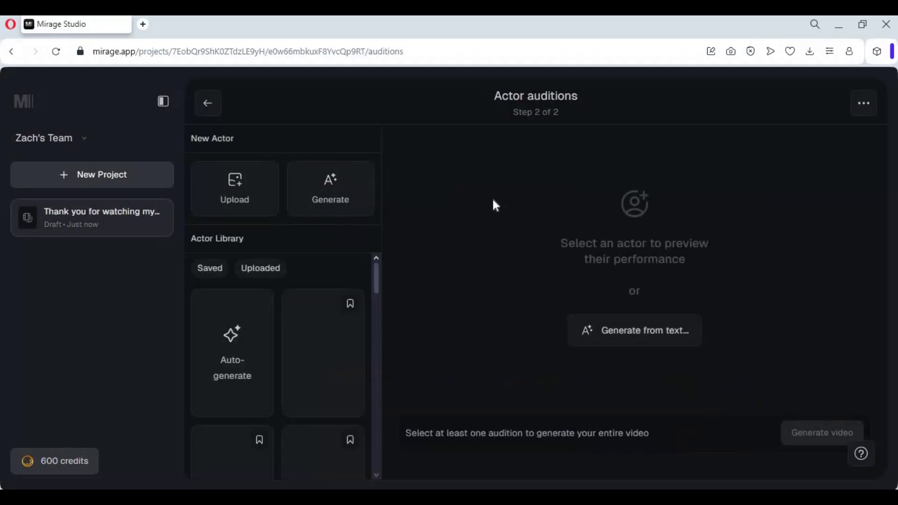
# Upload image.png as a new actor photo and confirm the upload rights statement
pyautogui.click(234, 206)
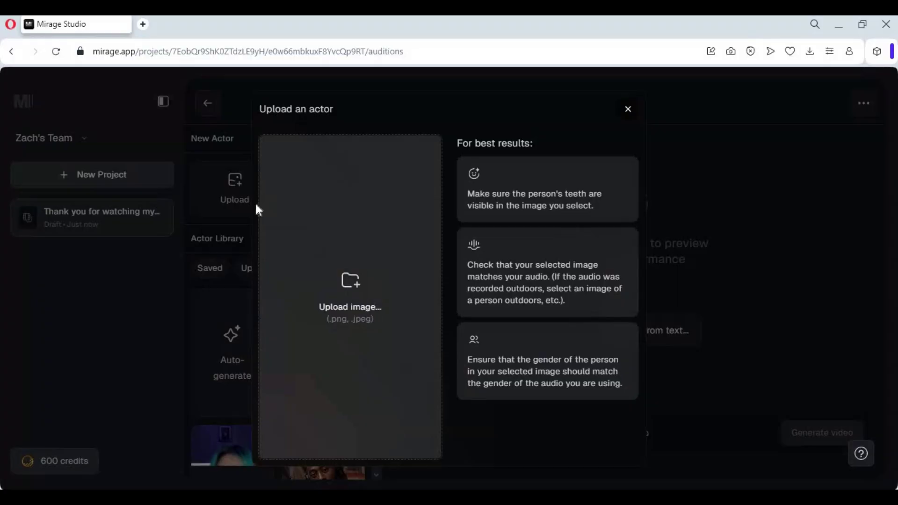
pyautogui.click(291, 285)
pyautogui.click(51, 430)
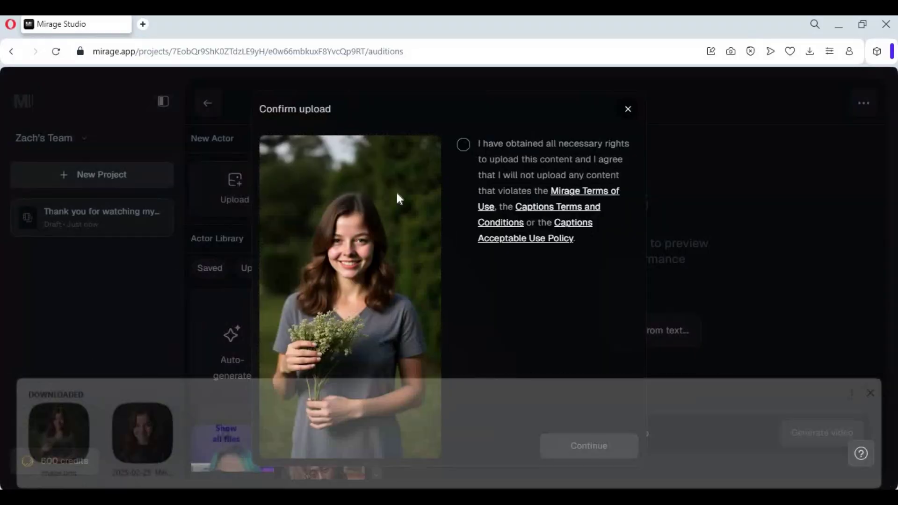
pyautogui.click(463, 145)
pyautogui.click(603, 449)
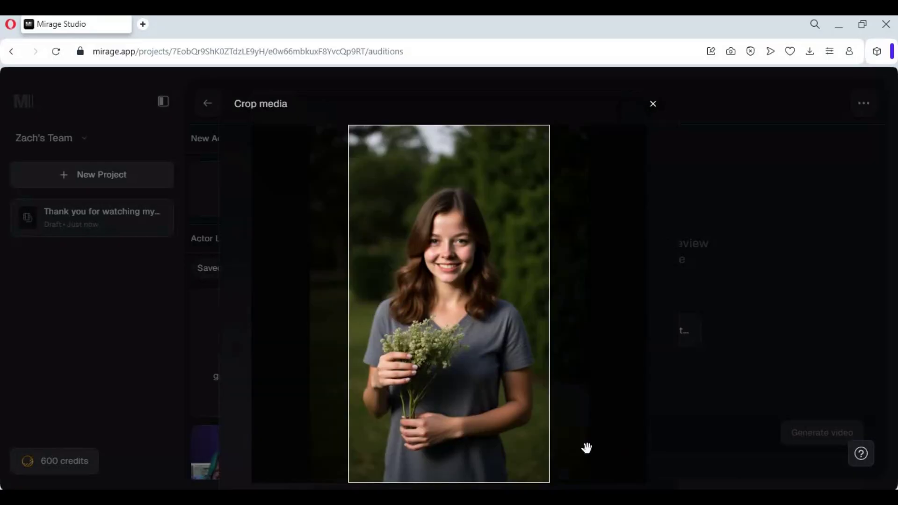
# Reposition the photo in the crop frame, zoom the page to 80%, and create the actor
pyautogui.moveTo(482, 397); pyautogui.dragTo(484, 357)
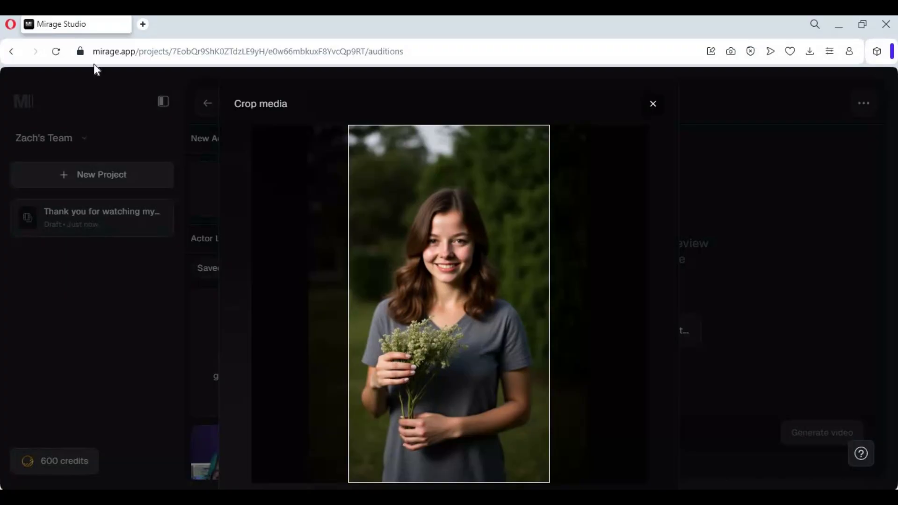
pyautogui.click(11, 24)
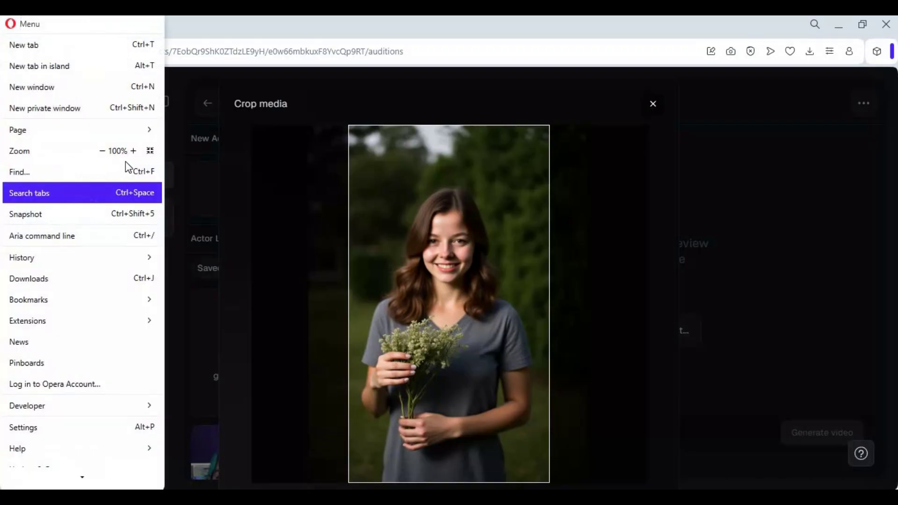
pyautogui.click(102, 151)
pyautogui.click(102, 151)
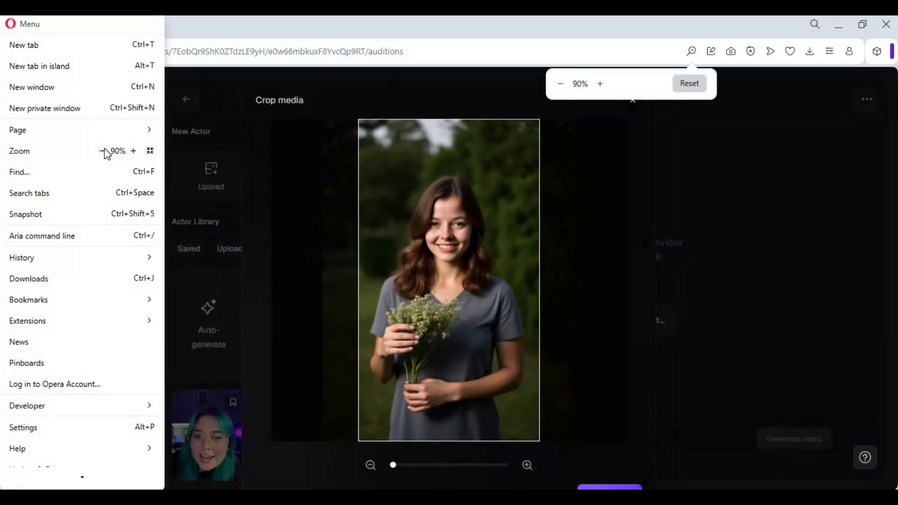
pyautogui.click(576, 333)
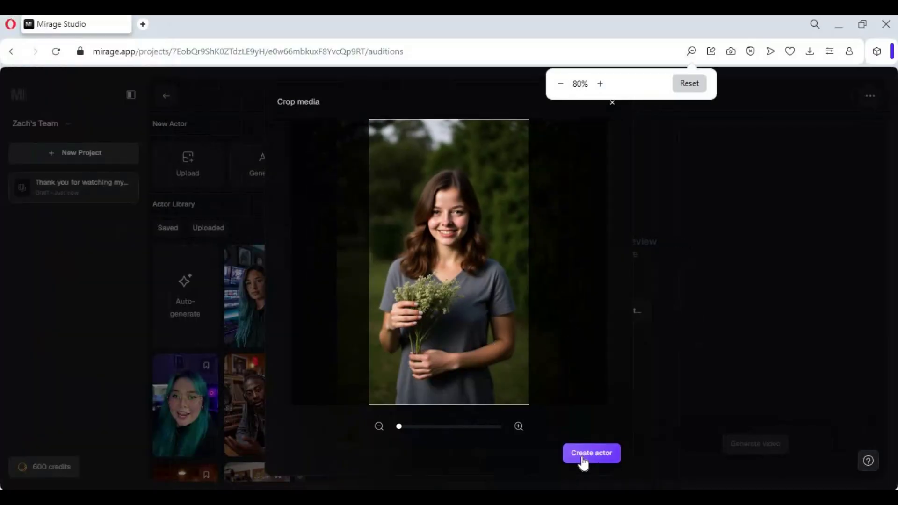
pyautogui.click(592, 458)
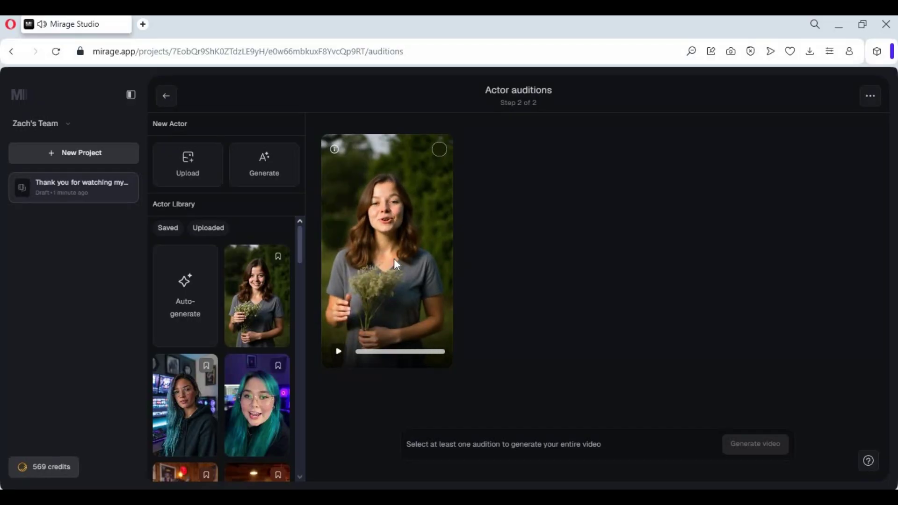
# Select the flower-holding woman's audition and generate the full video for 94 credits
pyautogui.click(439, 149)
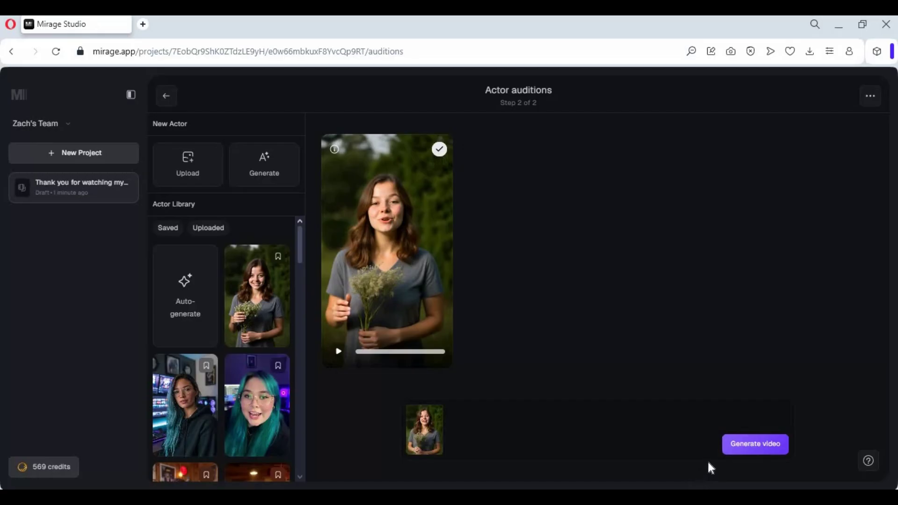
pyautogui.click(751, 452)
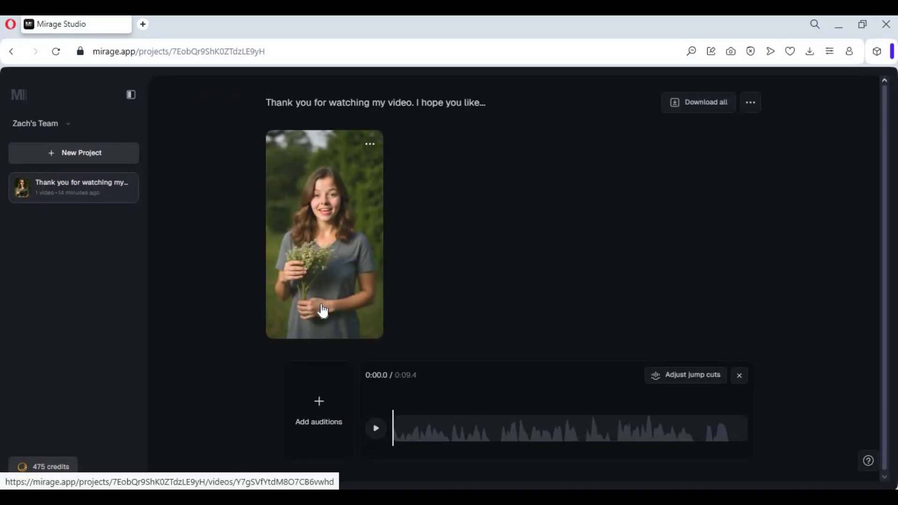
# Play and download the finished video, then view the $199 Business plan upgrade offer
pyautogui.click(337, 258)
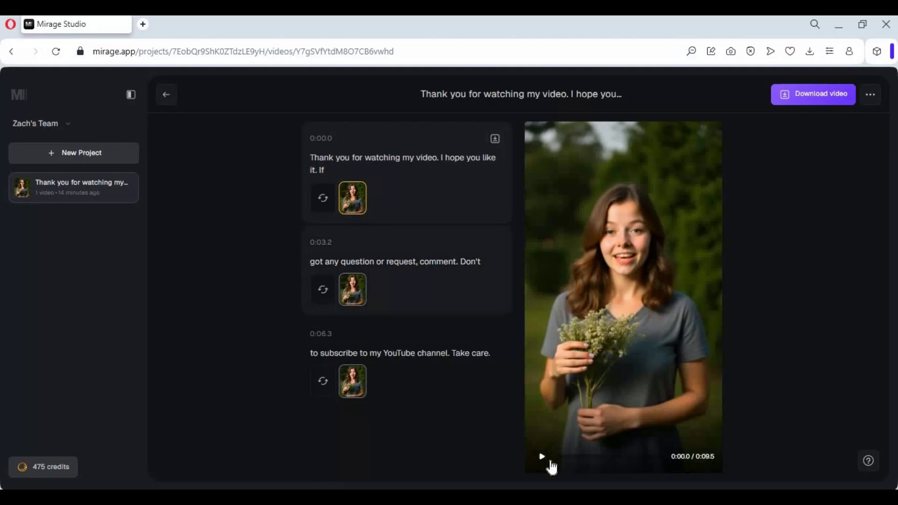
pyautogui.click(542, 459)
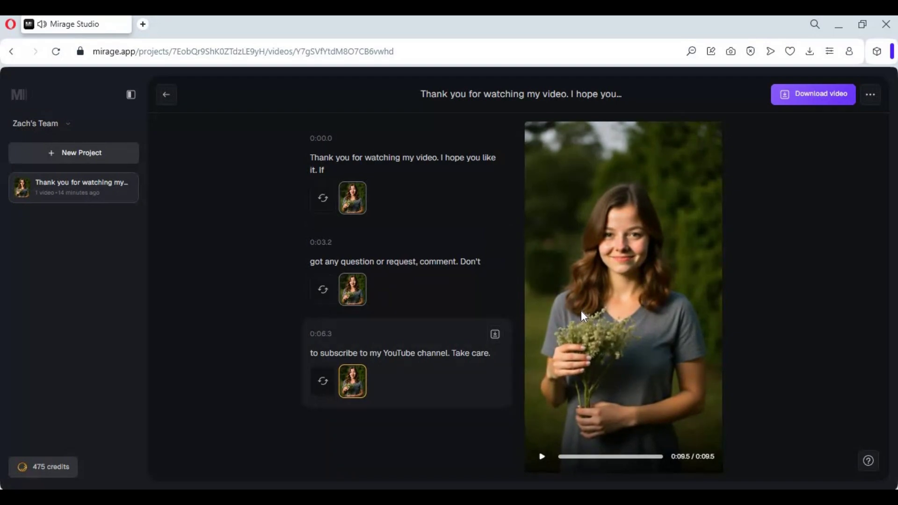
pyautogui.click(784, 96)
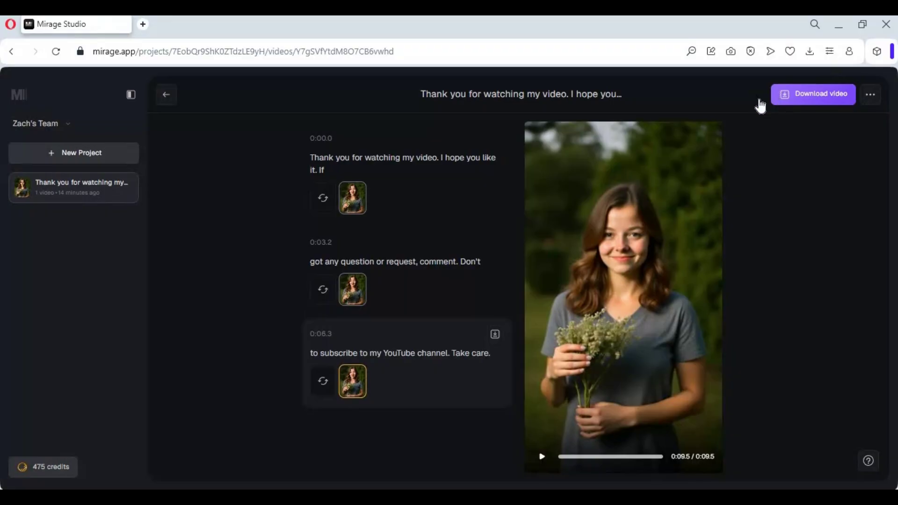
pyautogui.click(41, 472)
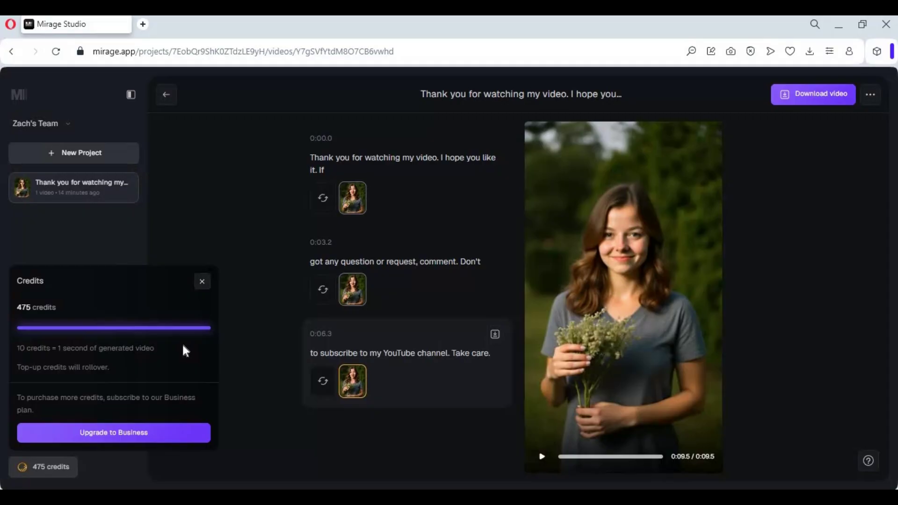
pyautogui.click(126, 435)
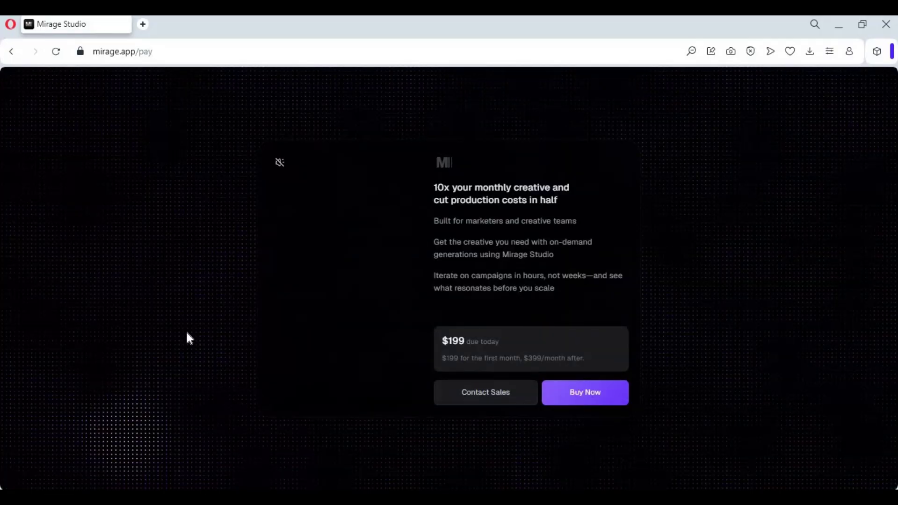